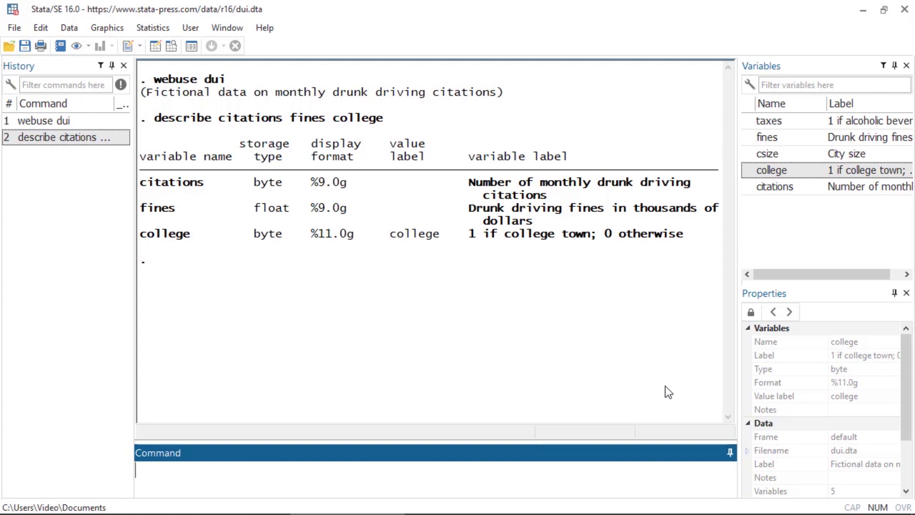
Start a nonparametric series regression with citations as the dependent variable.
left_click(152, 28)
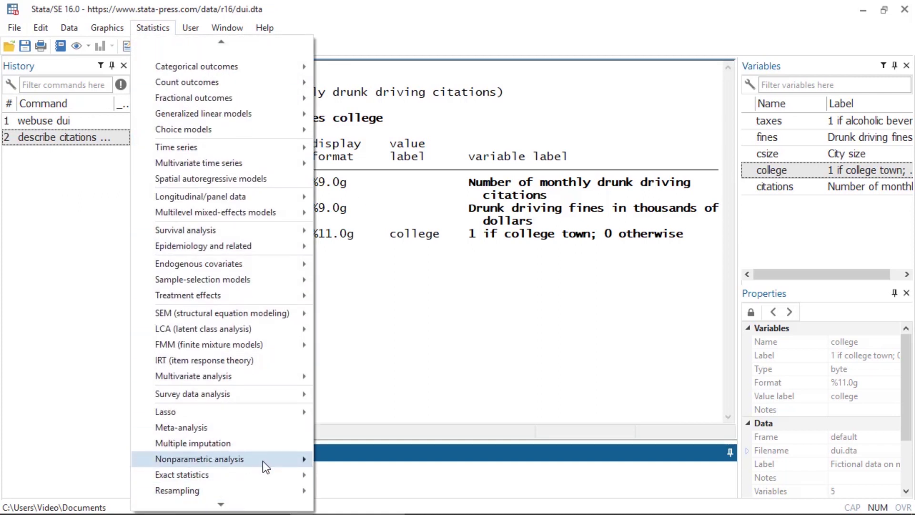
mouse_move(200, 459)
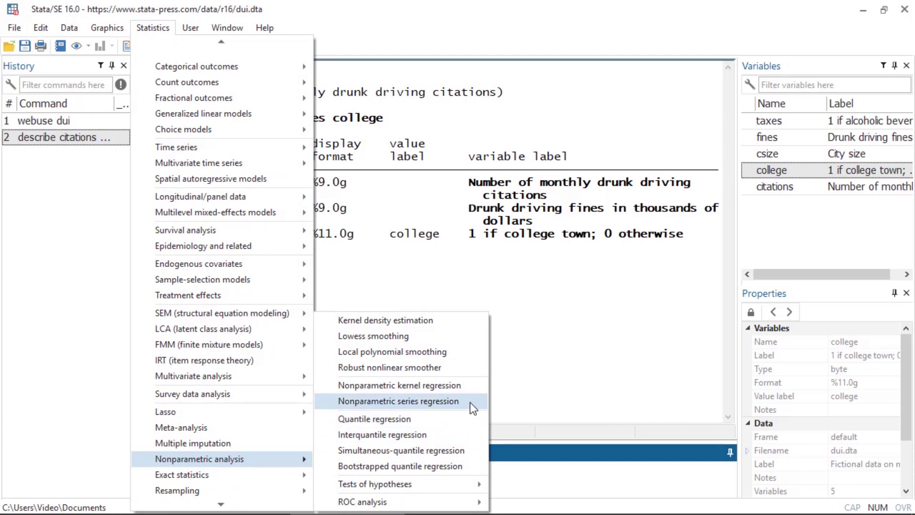
left_click(470, 401)
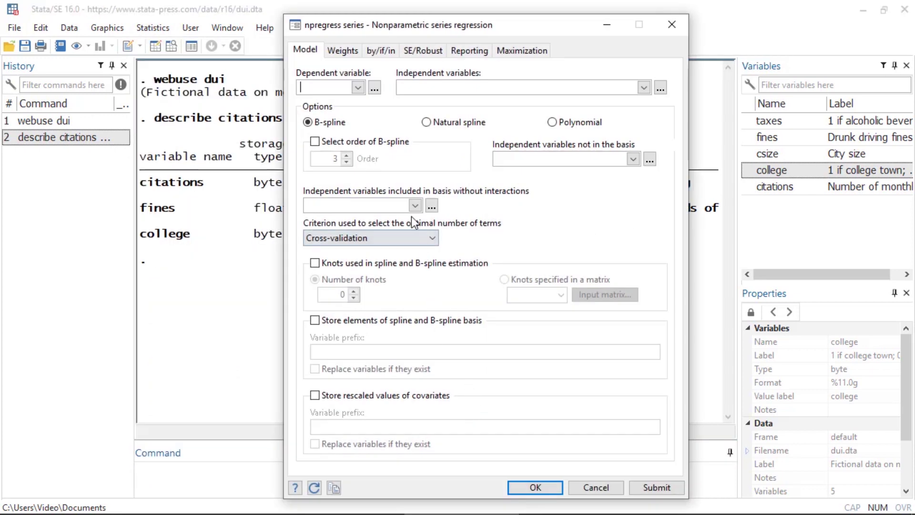
left_click(358, 90)
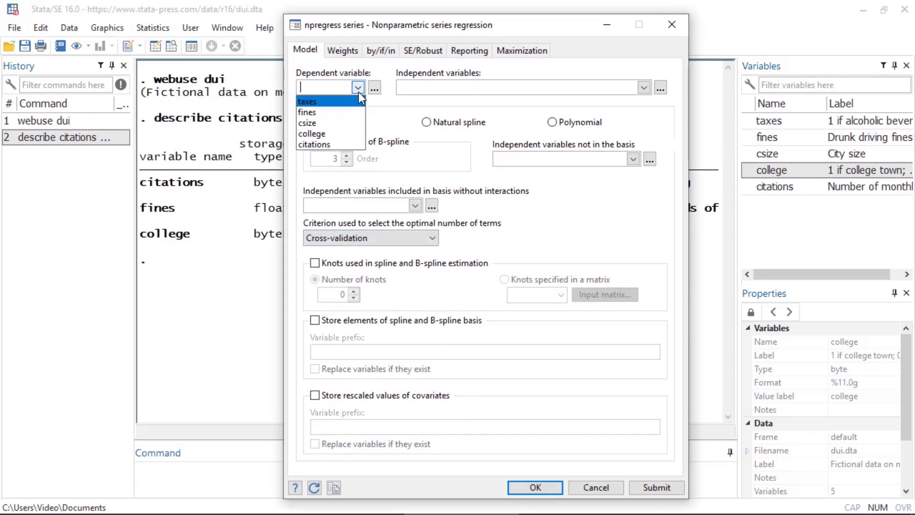
left_click(353, 143)
Build the predictor list 'fines i.college': fines continuous, college as factor.
left_click(660, 88)
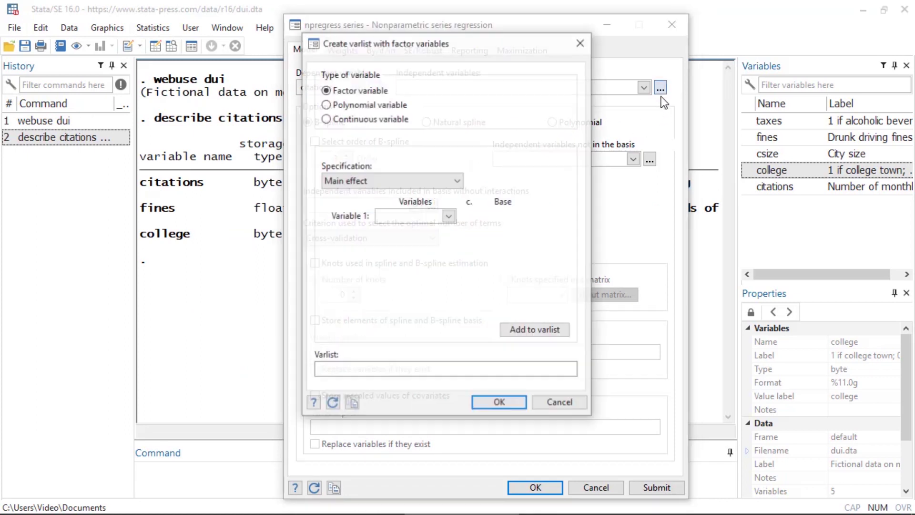
left_click(325, 119)
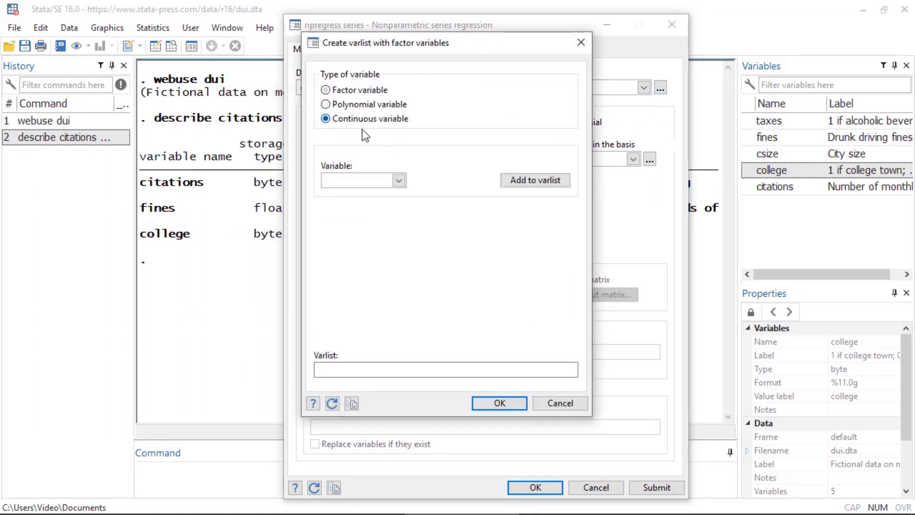
left_click(399, 180)
left_click(381, 206)
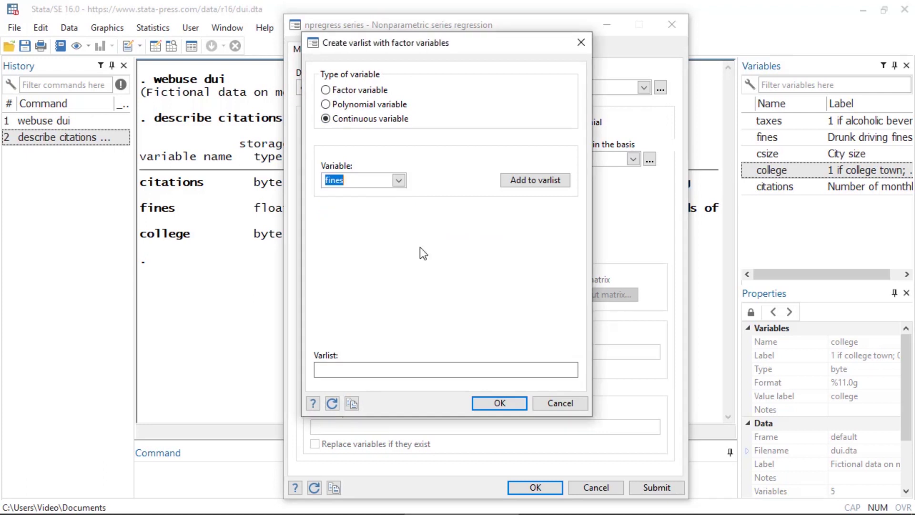
left_click(523, 179)
left_click(325, 89)
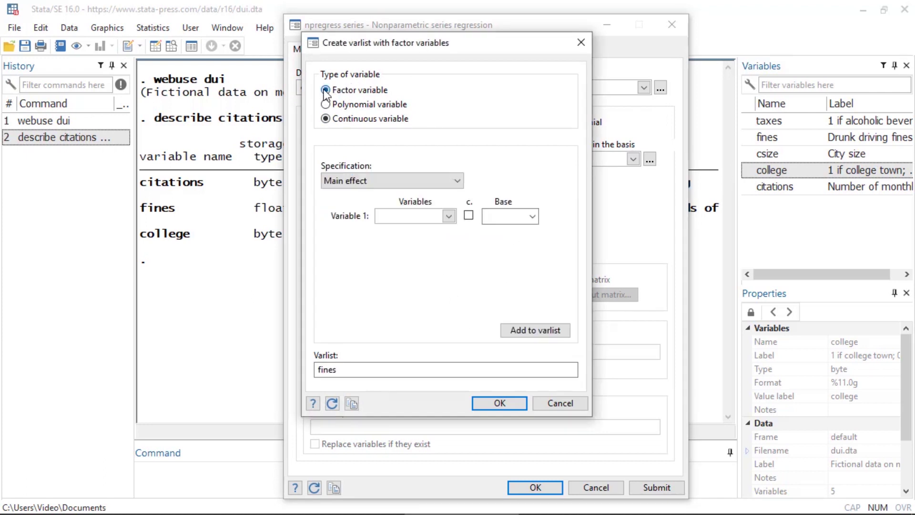
left_click(449, 216)
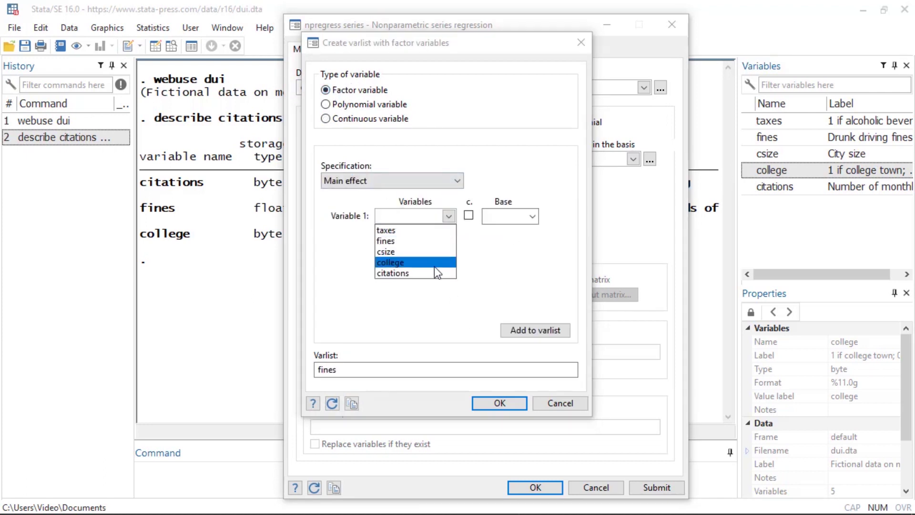
left_click(433, 263)
left_click(510, 330)
left_click(510, 403)
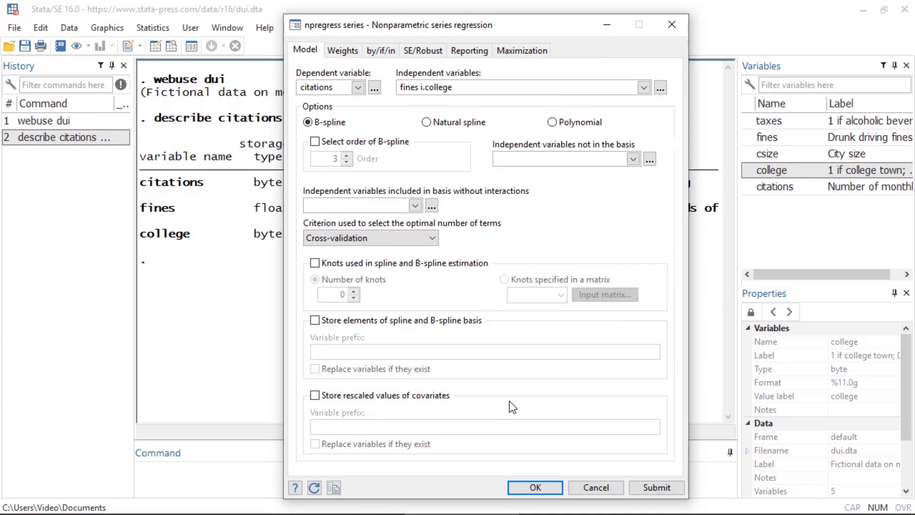
Run the npregress series regression, showing average effects for fines (−8.01) and college (5.61).
left_click(538, 488)
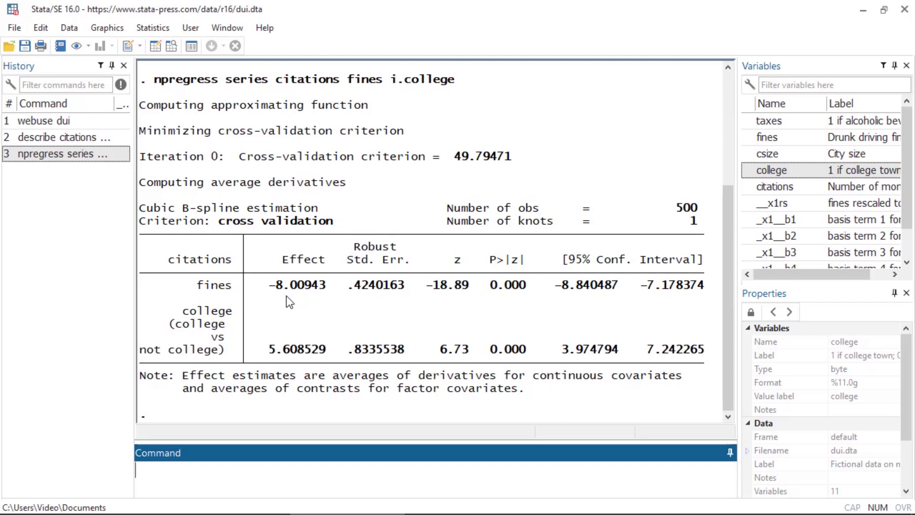
Open the basic, low-dimensional margins dialog under Postestimation marginal effects.
left_click(164, 29)
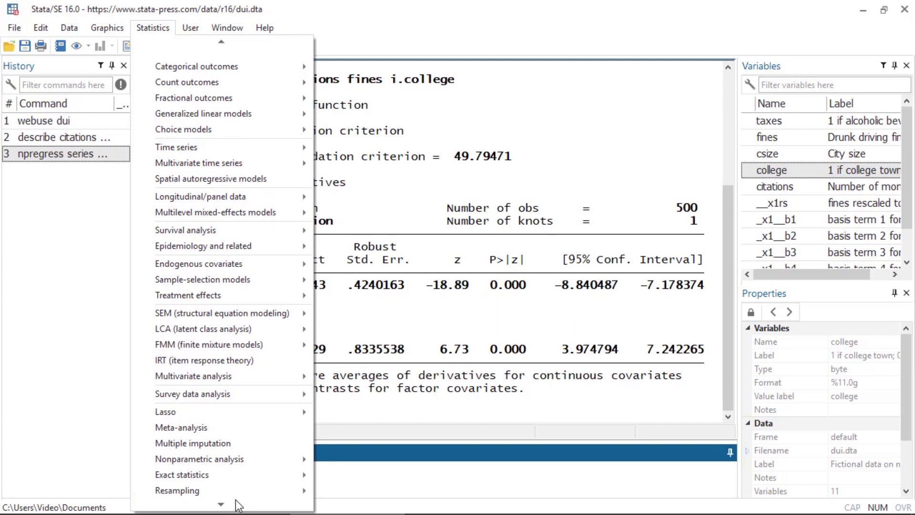
left_click(238, 484)
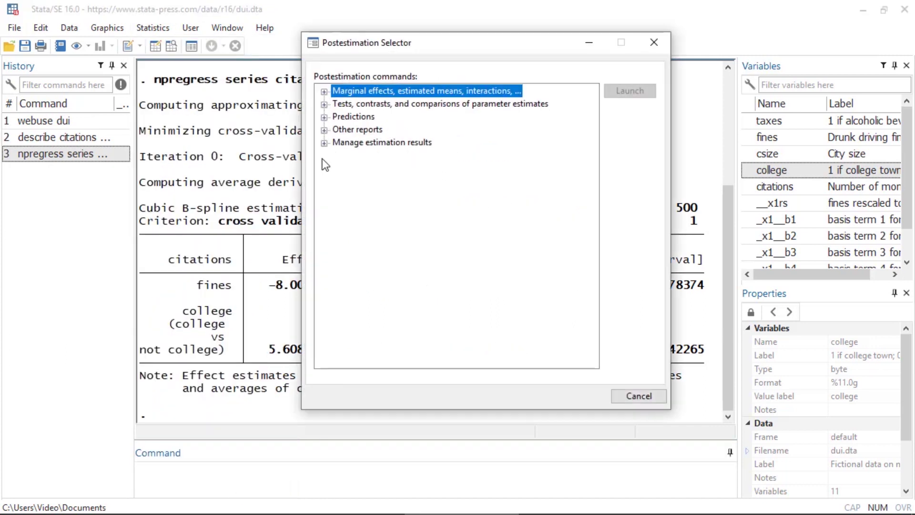
left_click(324, 91)
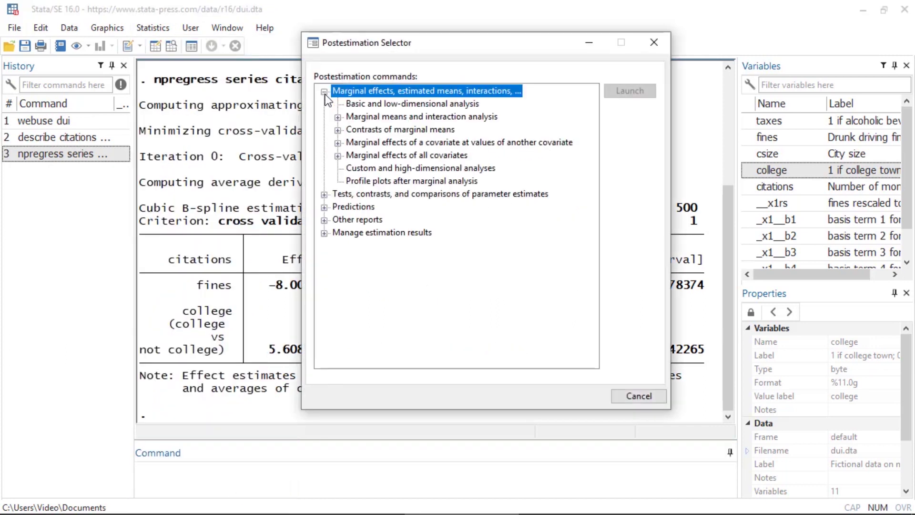
left_click(444, 105)
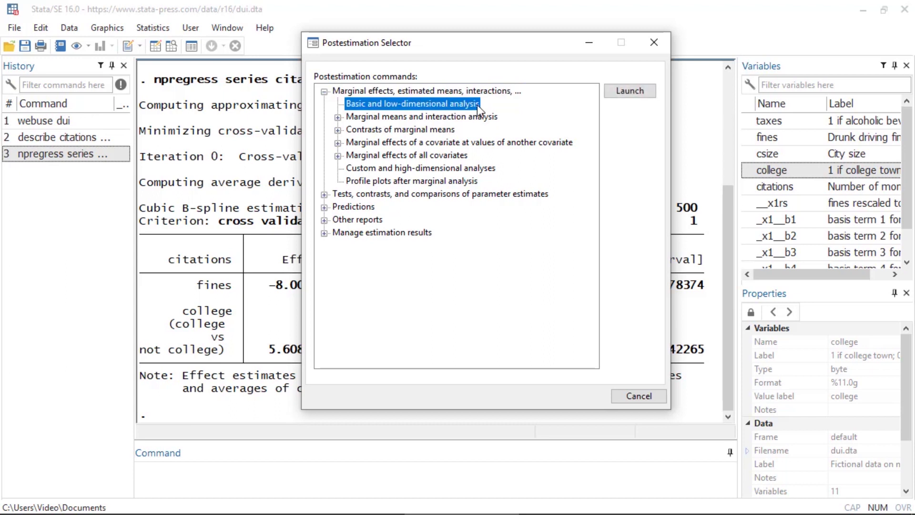
left_click(622, 104)
left_click_drag(538, 66, 503, 40)
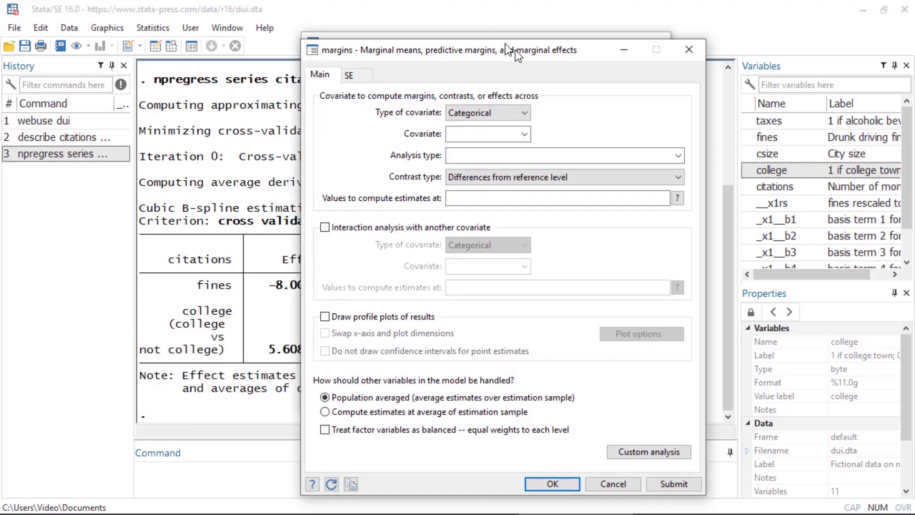
Compute margins for continuous covariate fines at values 8 9 10 11.
left_click(511, 97)
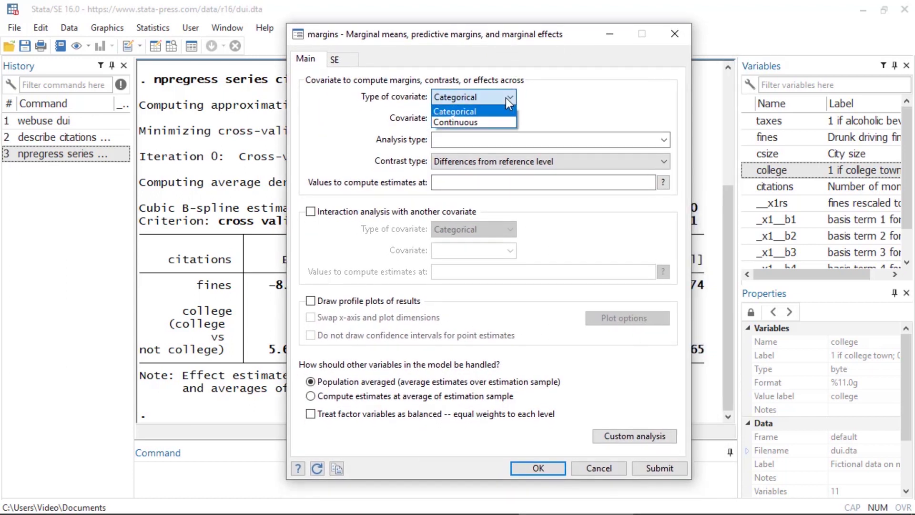
left_click(499, 122)
left_click(500, 133)
left_click(477, 183)
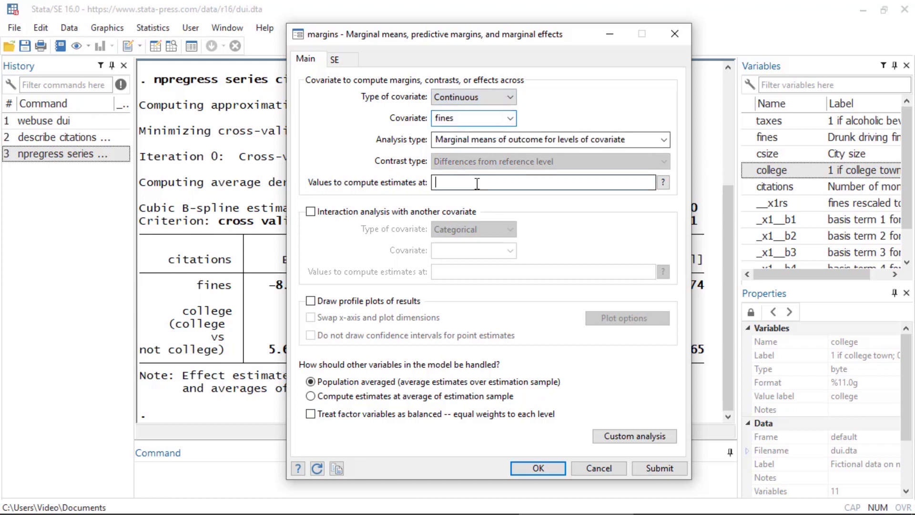
type("8")
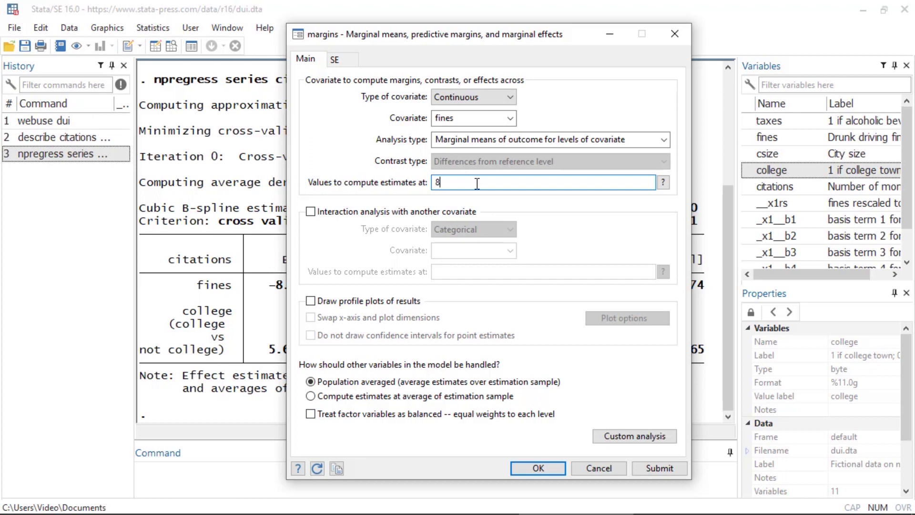
type("9 ")
type("10 ")
type("11")
left_click(544, 466)
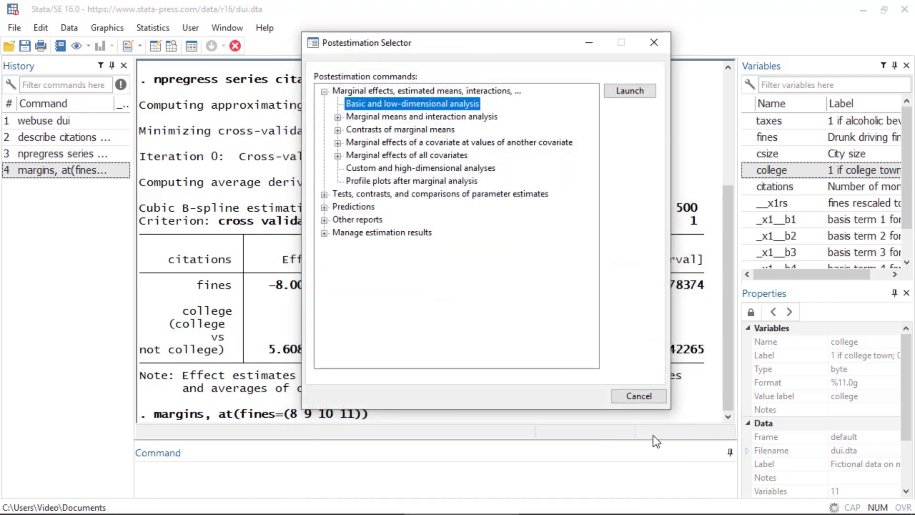
Close the Postestimation Selector to reveal margins falling from 45.56 to 14.45.
left_click(654, 42)
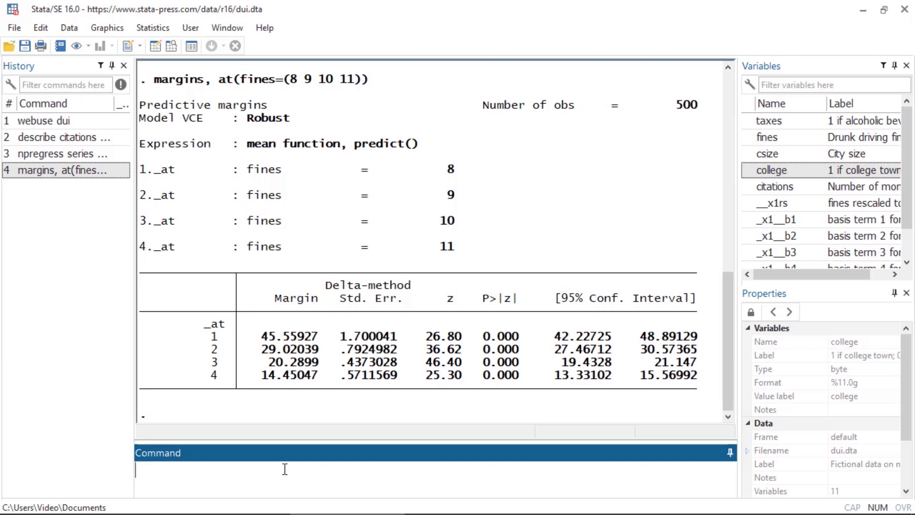
Run marginsplot to chart predicted citations with 95% CIs over fines 8–11.
type("marginsplot")
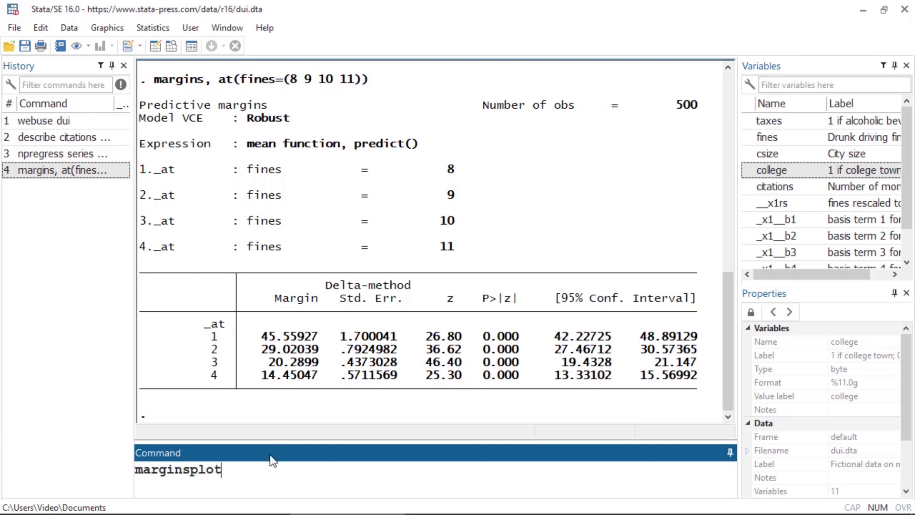
key("Return")
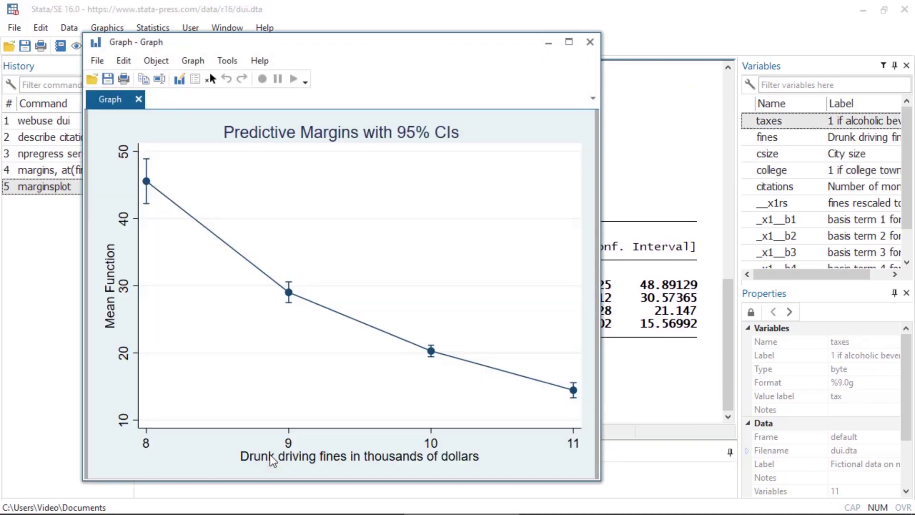